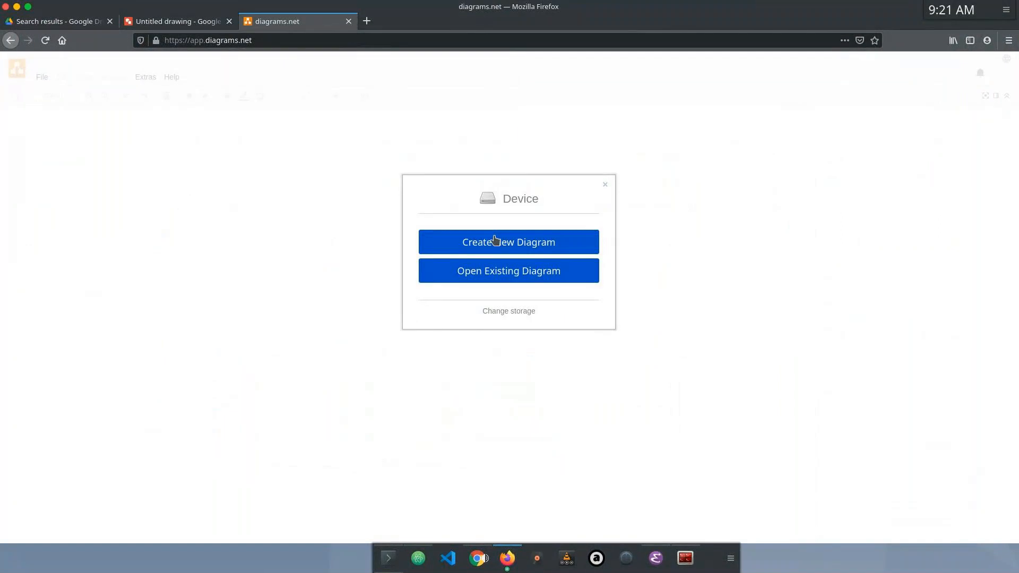
Step: Create a new blank diagram and add a large square labelled "Dev" on the page
double_click(467, 228)
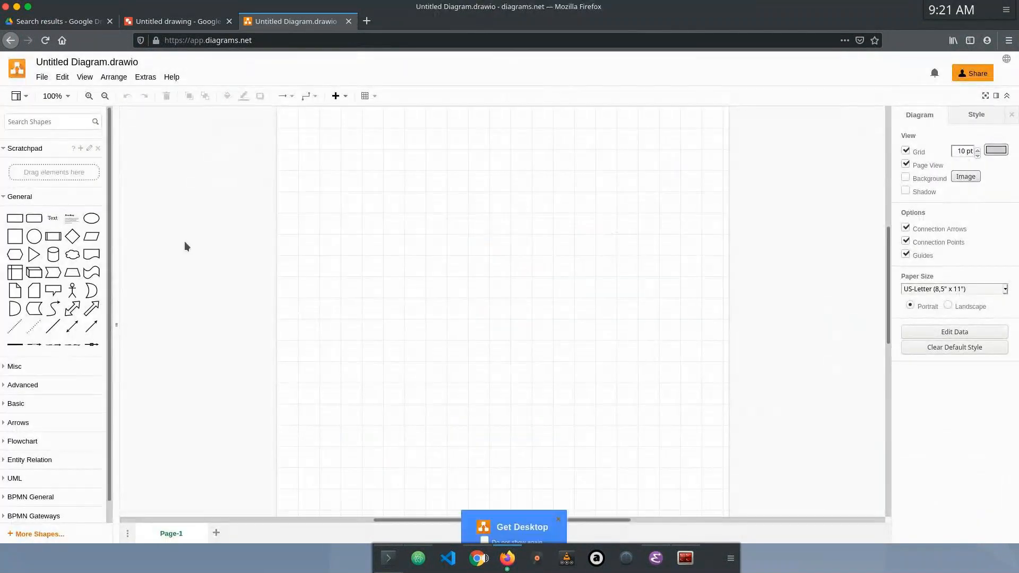
left_click(15, 222)
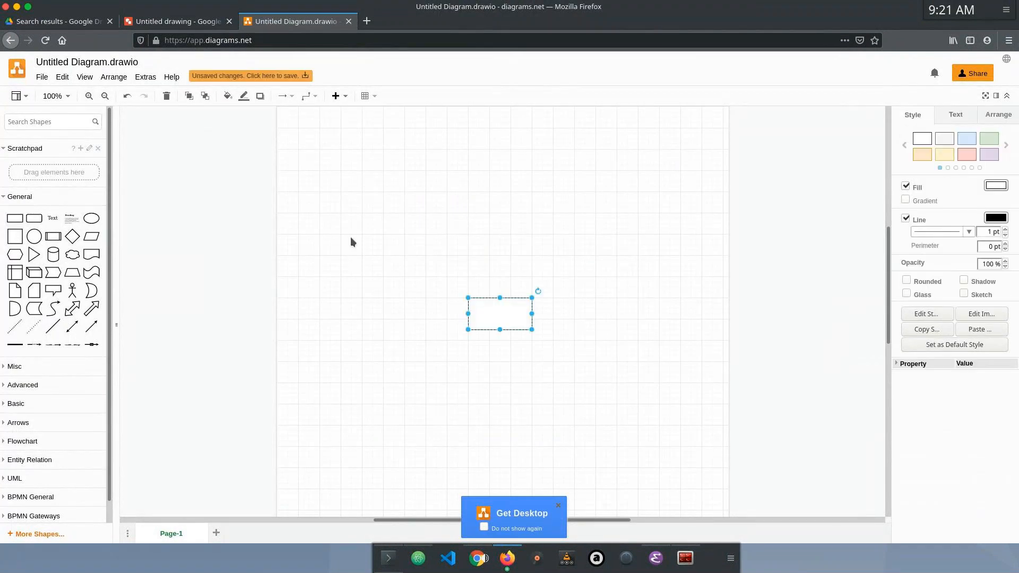
scroll(394, 210, "down", 3)
scroll(394, 210, "right", 3)
left_click_drag(418, 216, 321, 385)
left_click_drag(317, 285, 454, 287)
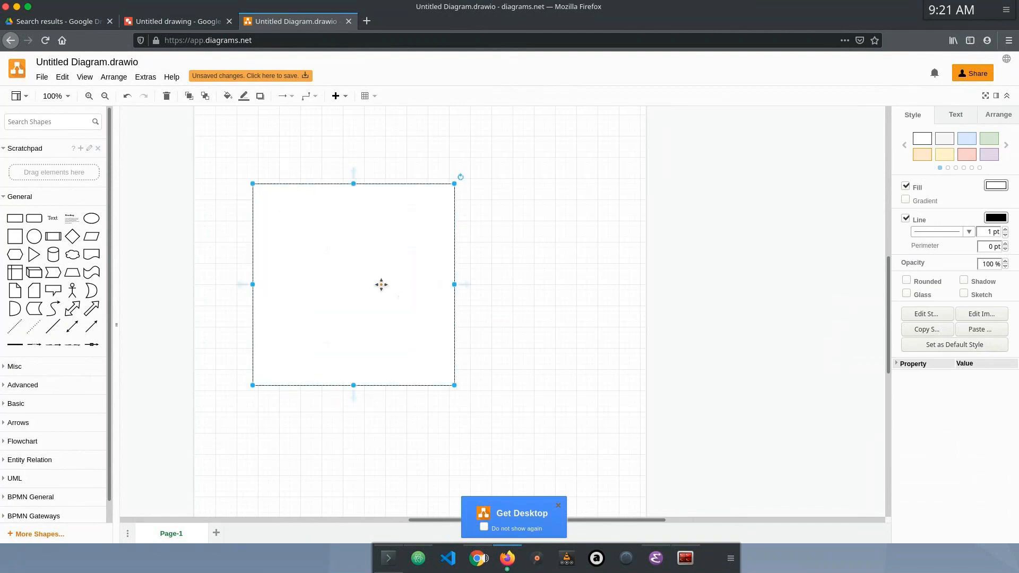
double_click(381, 284)
type("Dev")
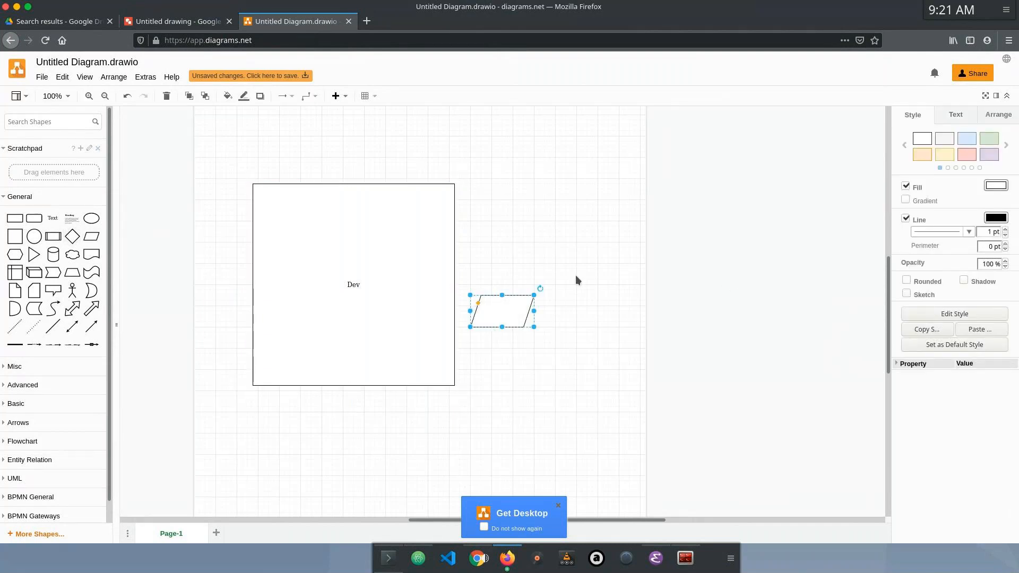
Step: Enlarge the parallelogram, place it beside the Dev square with a gap between them, and label it "Ops"
left_click_drag(534, 295, 608, 200)
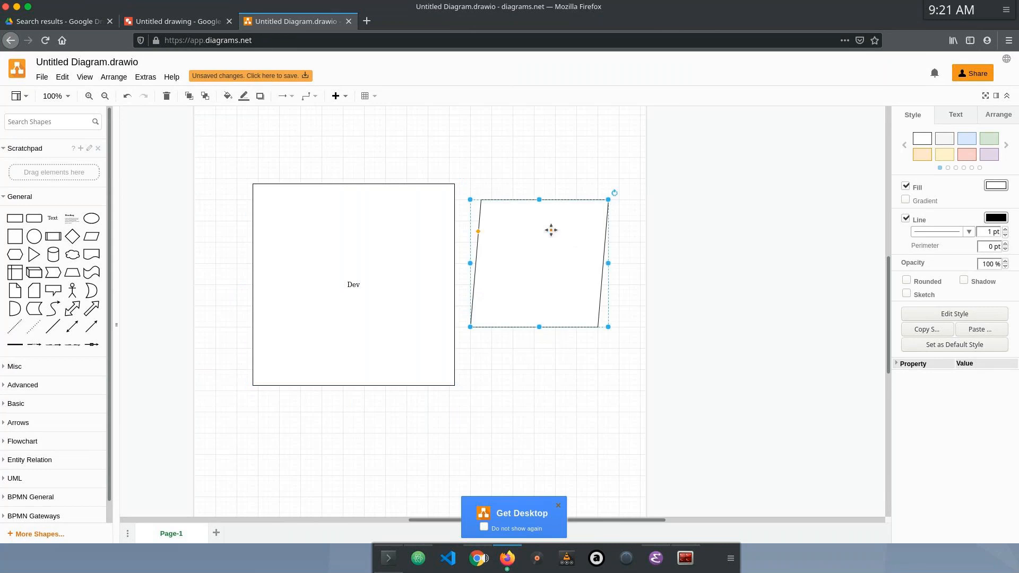
left_click_drag(551, 229, 673, 246)
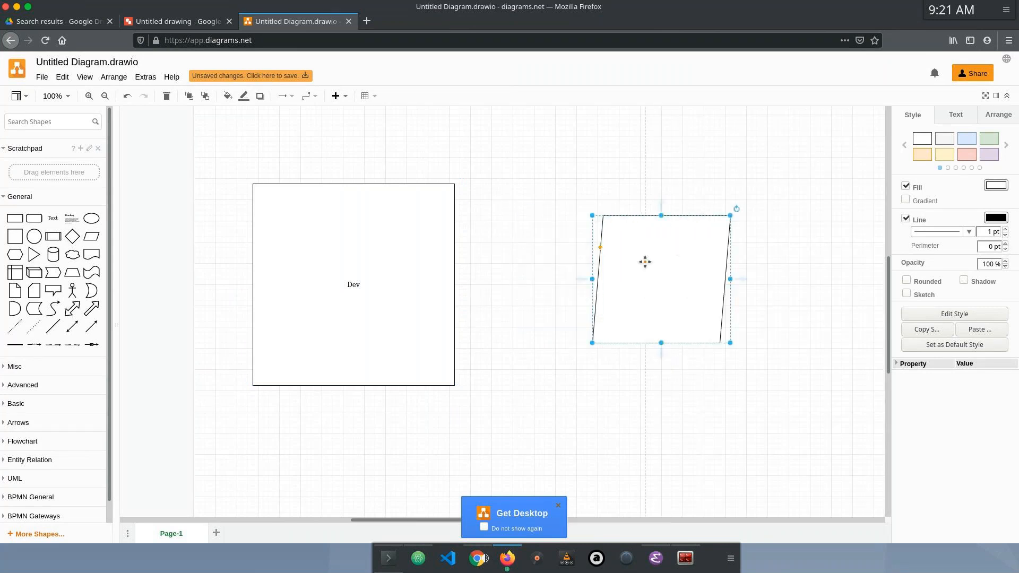
type("Ops")
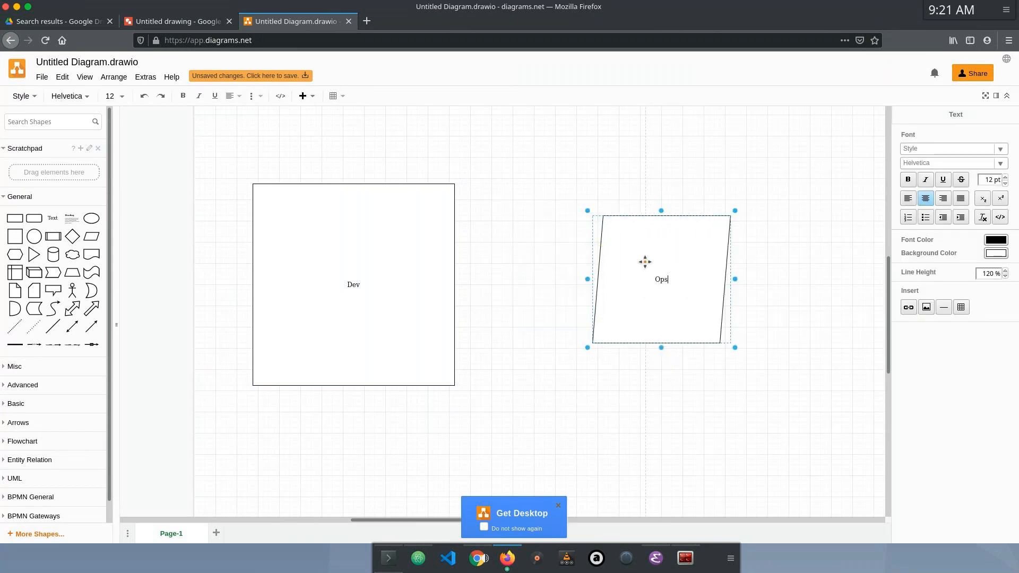
left_click(375, 287)
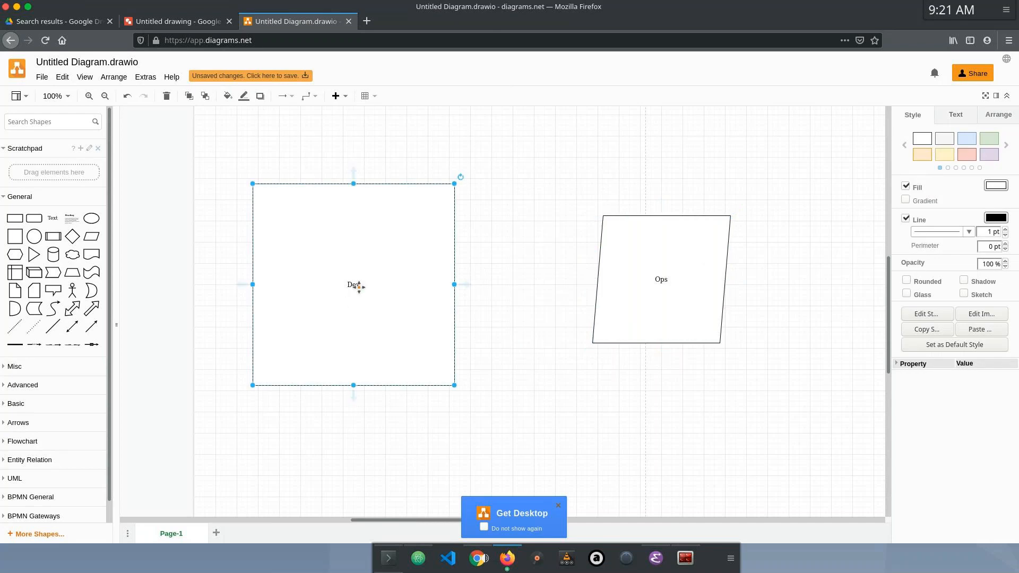
double_click(358, 286)
left_click(386, 293)
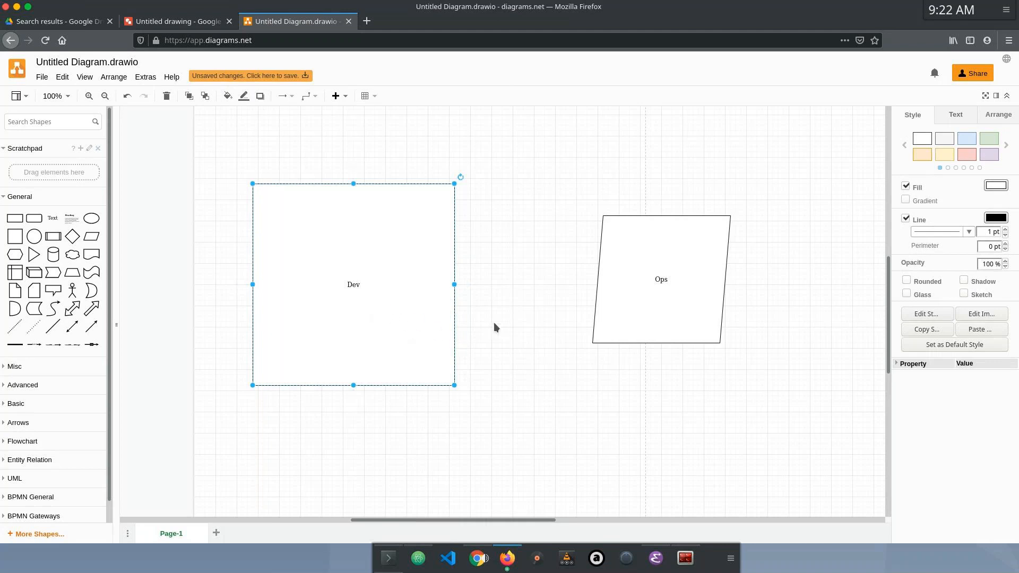
left_click(650, 297)
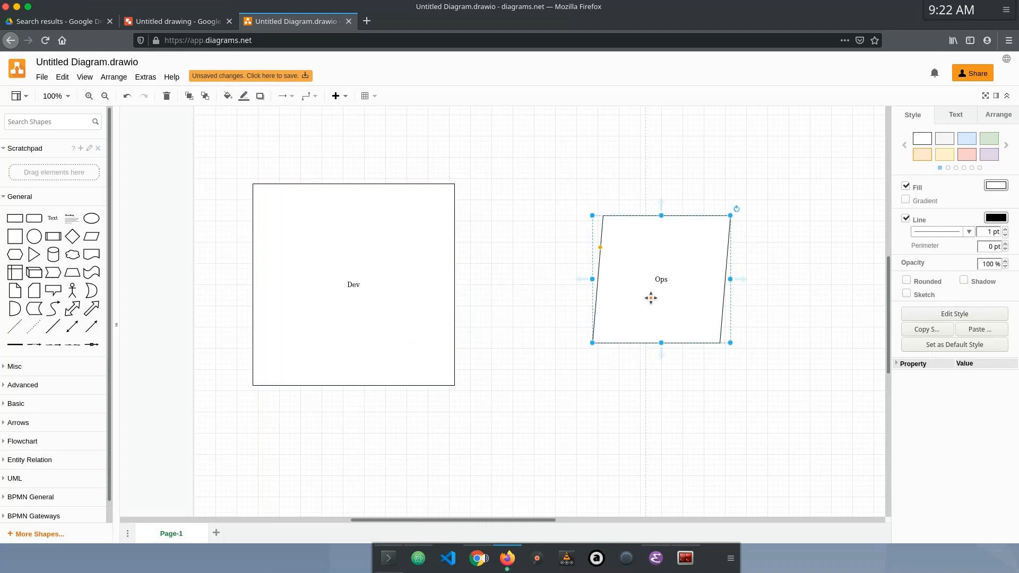
left_click(404, 293)
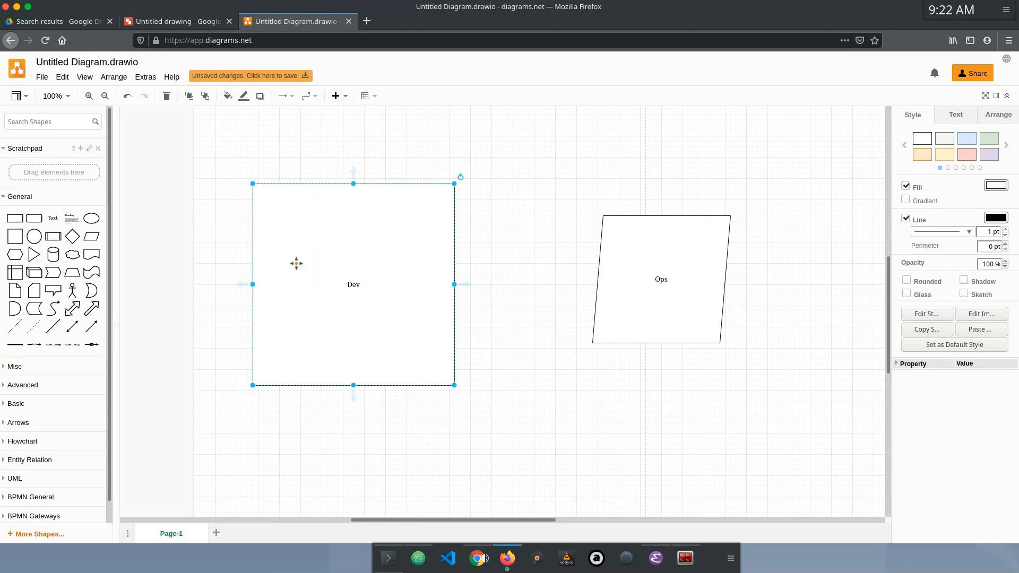
Step: Enlarge the Ops parallelogram to roughly the same size as the Dev square
left_click(633, 318)
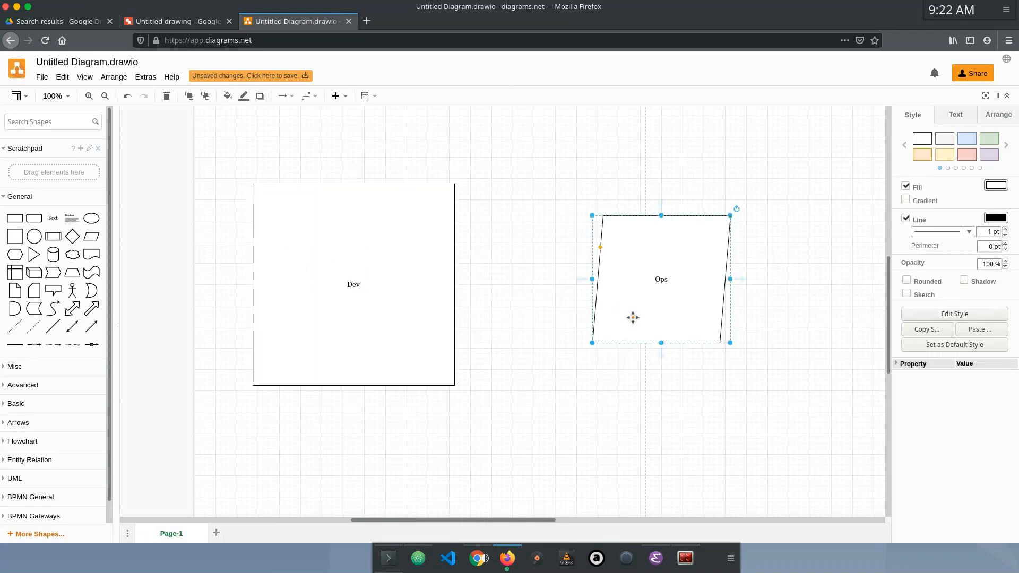
left_click_drag(593, 343, 557, 384)
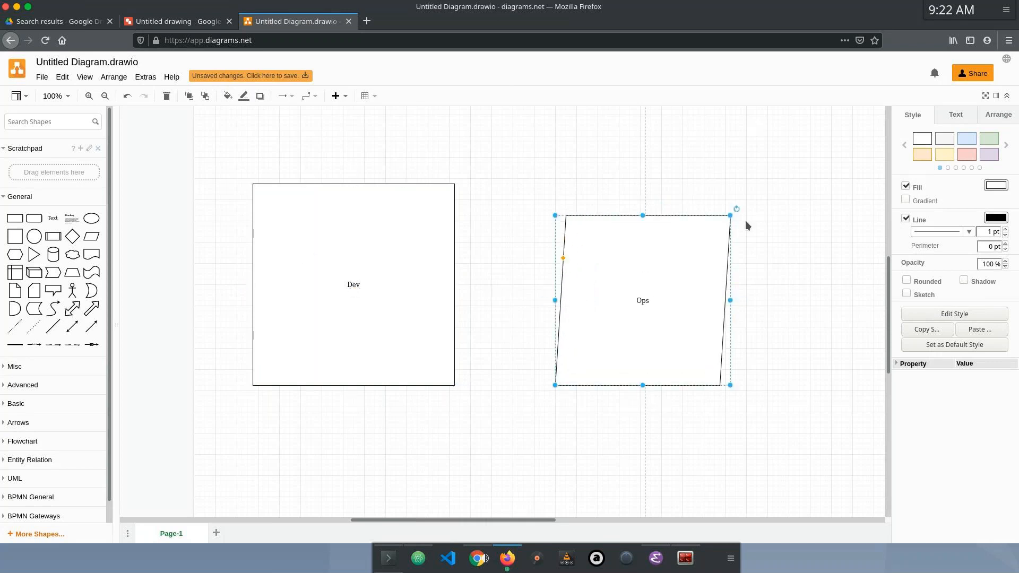
left_click_drag(724, 221, 750, 195)
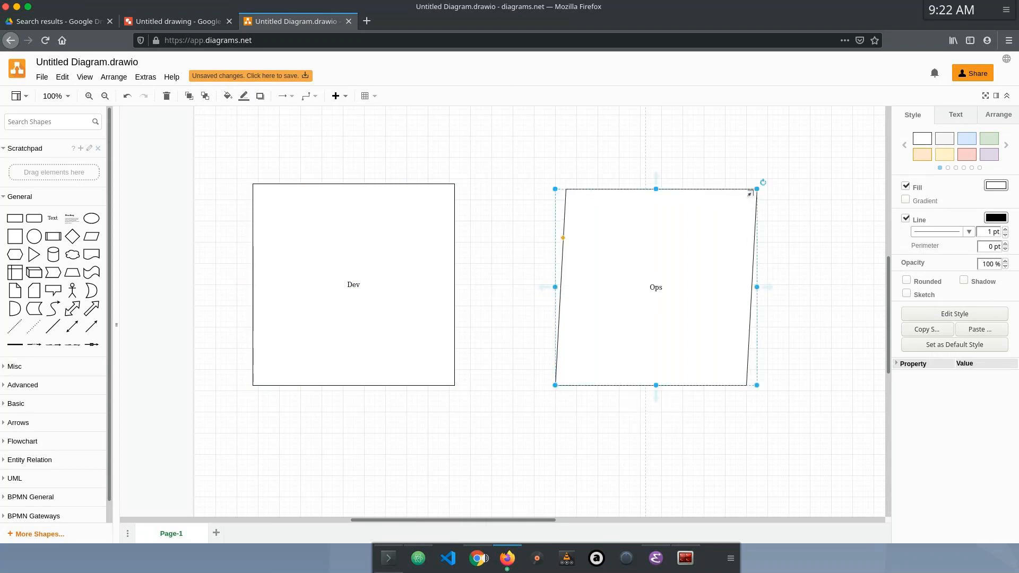
Step: Add a large ellipse labelled "QA" below and between the Dev and Ops shapes, with its upper edge level with their lower edges
left_click(91, 218)
left_click_drag(502, 332, 502, 423)
left_click_drag(489, 368, 597, 415)
left_click_drag(546, 387, 524, 456)
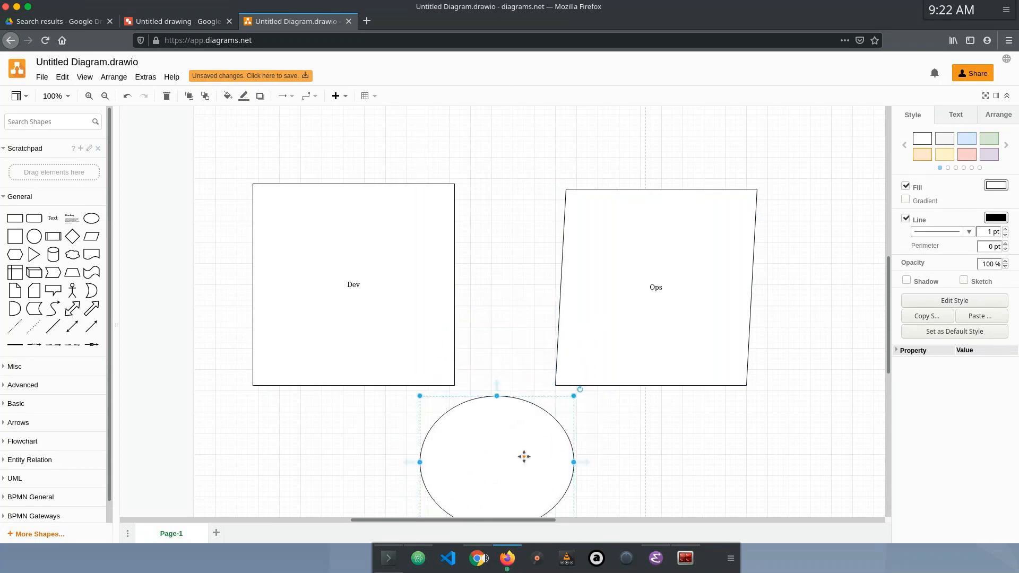
double_click(524, 457)
type("QA")
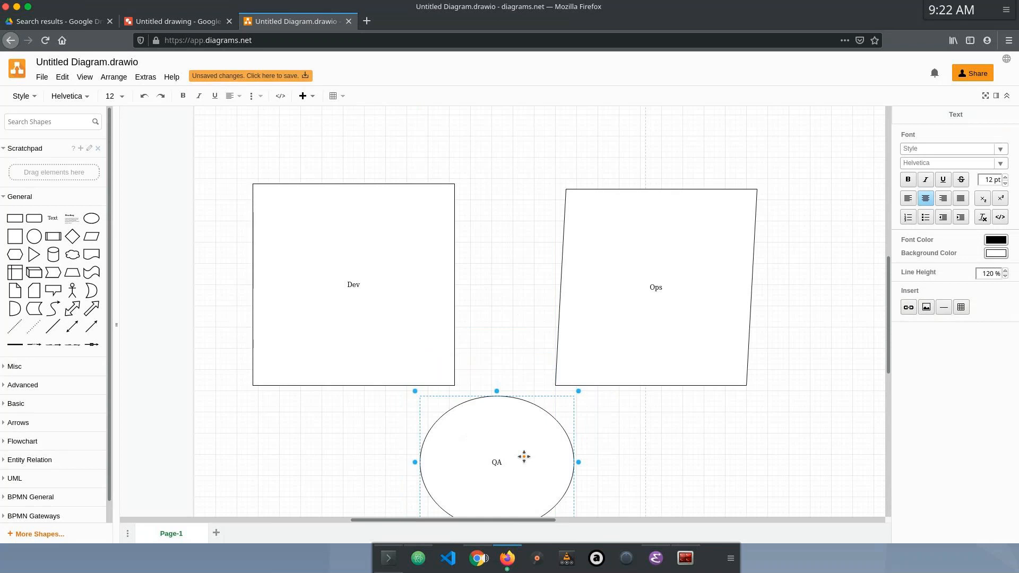
left_click(529, 439)
left_click_drag(529, 440, 518, 445)
left_click(614, 350)
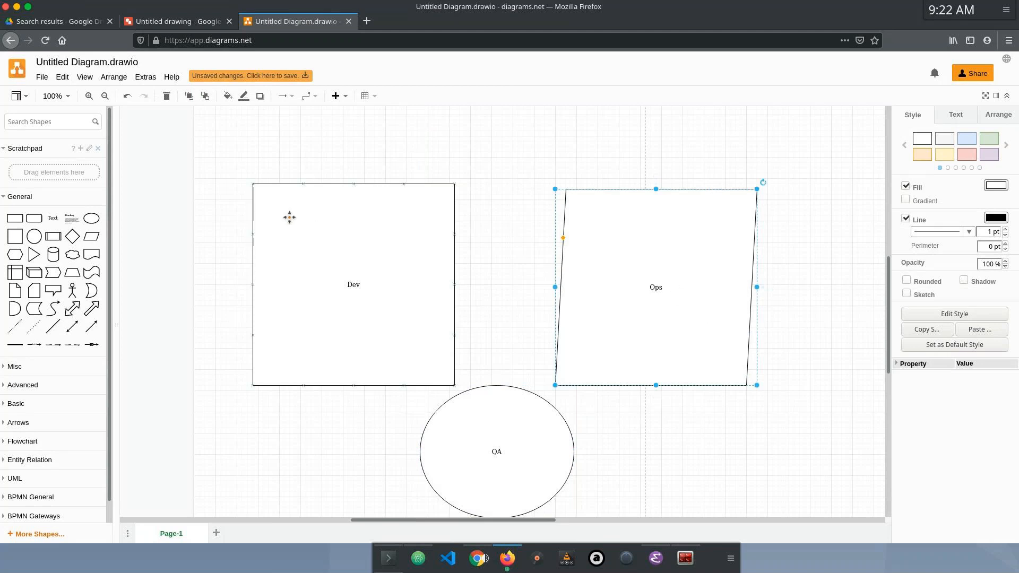
left_click(349, 262)
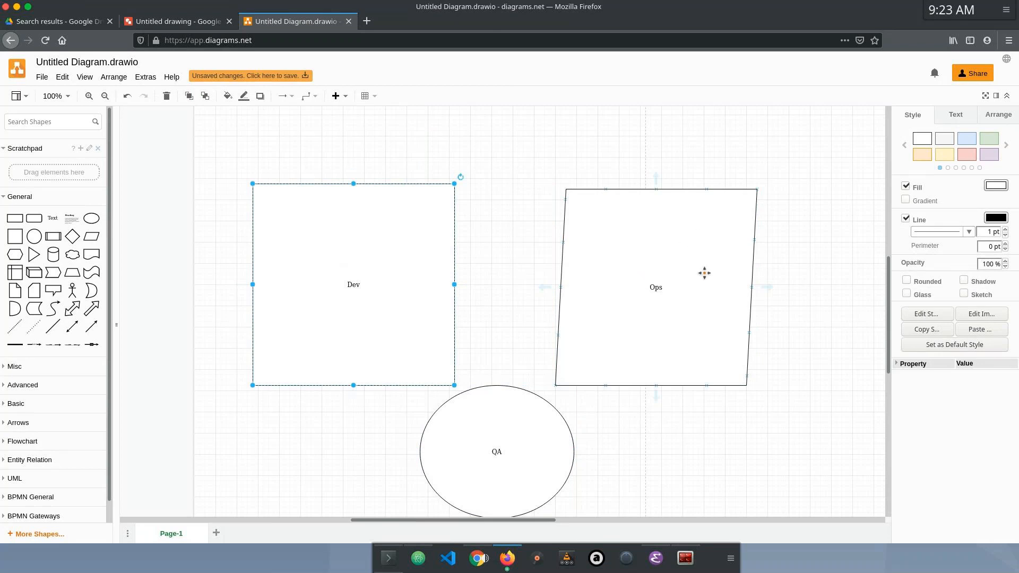
left_click(684, 312)
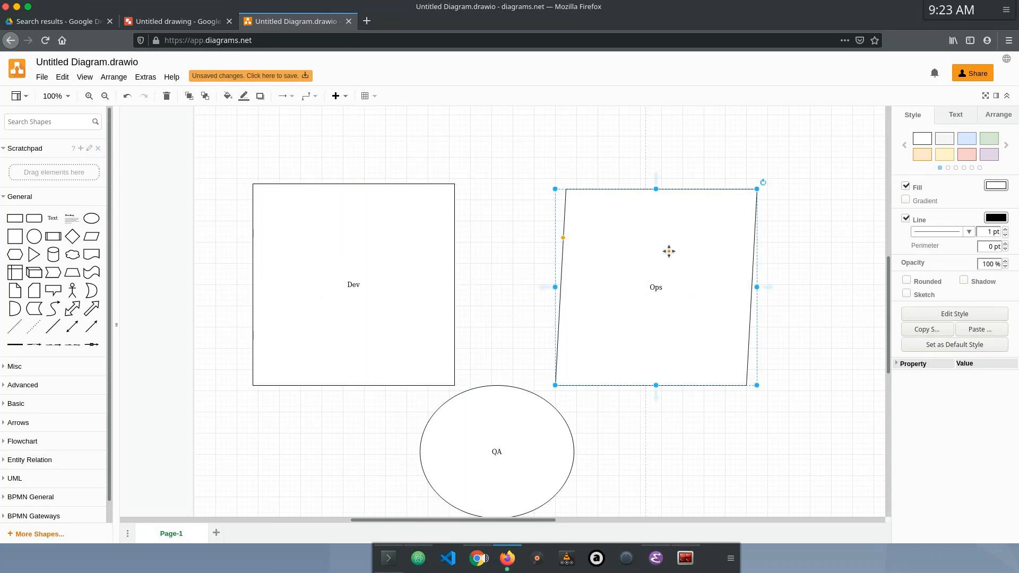
left_click(304, 253)
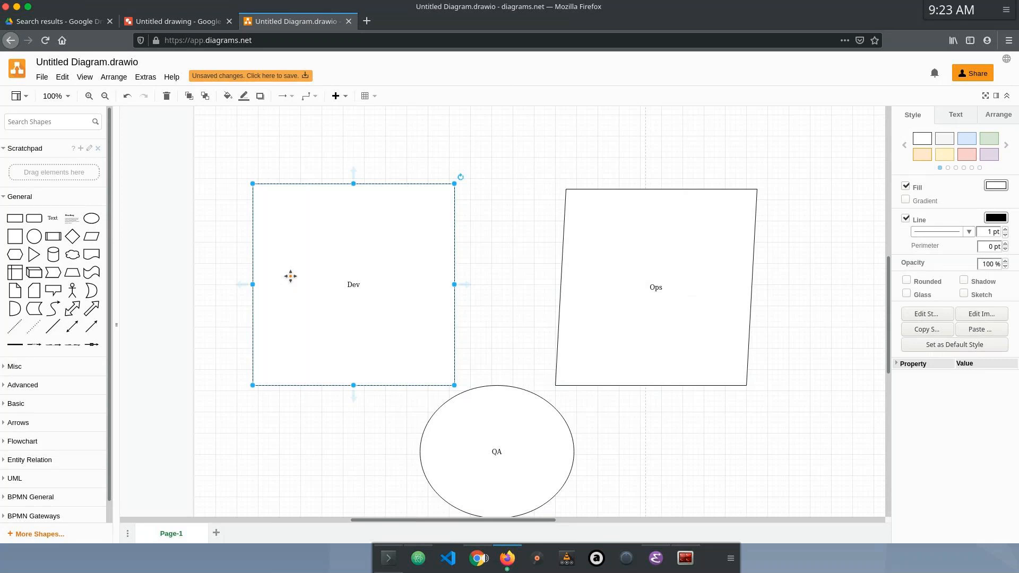
left_click(680, 297)
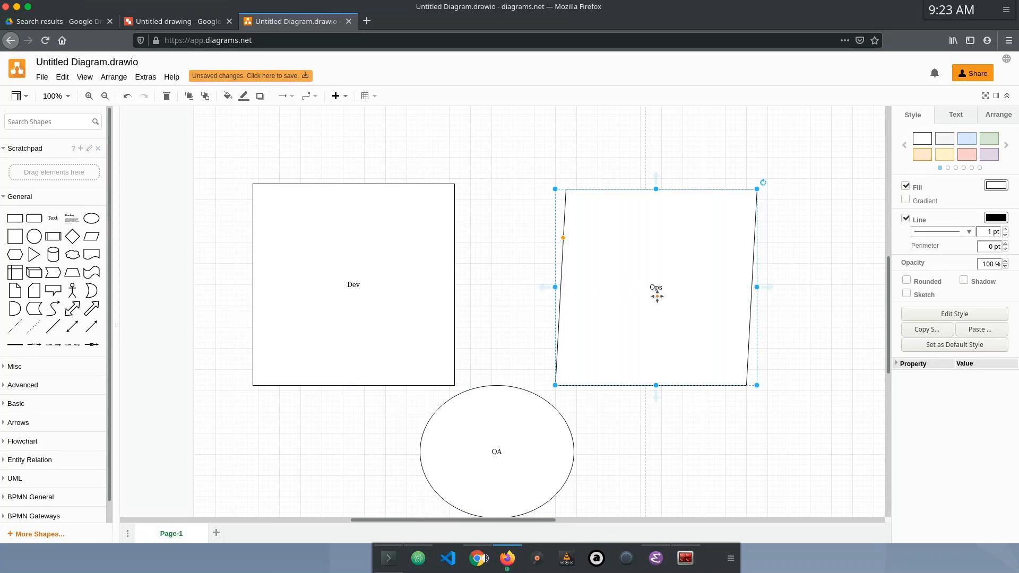
left_click(342, 297)
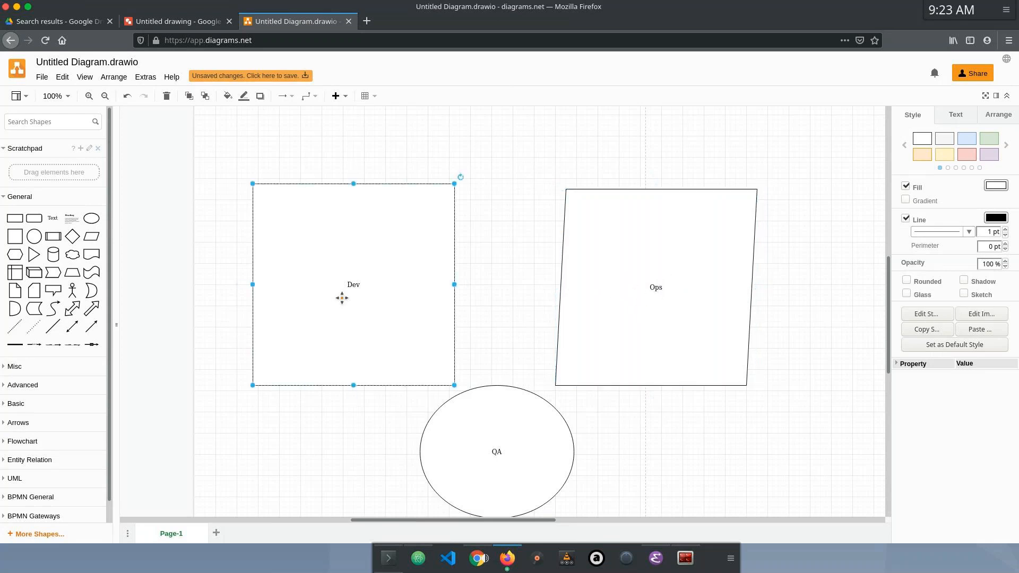
Step: Move the Ops parallelogram over part of the Dev square and the QA ellipse over both shapes so that all three overlap
left_click(618, 283)
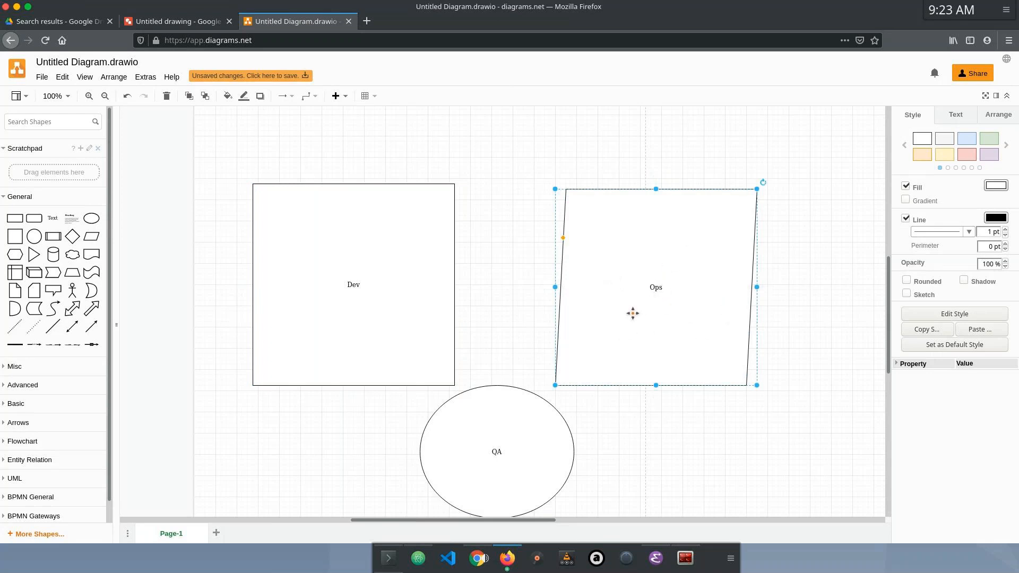
left_click_drag(621, 309, 444, 308)
left_click(481, 405)
left_click_drag(480, 404, 362, 332)
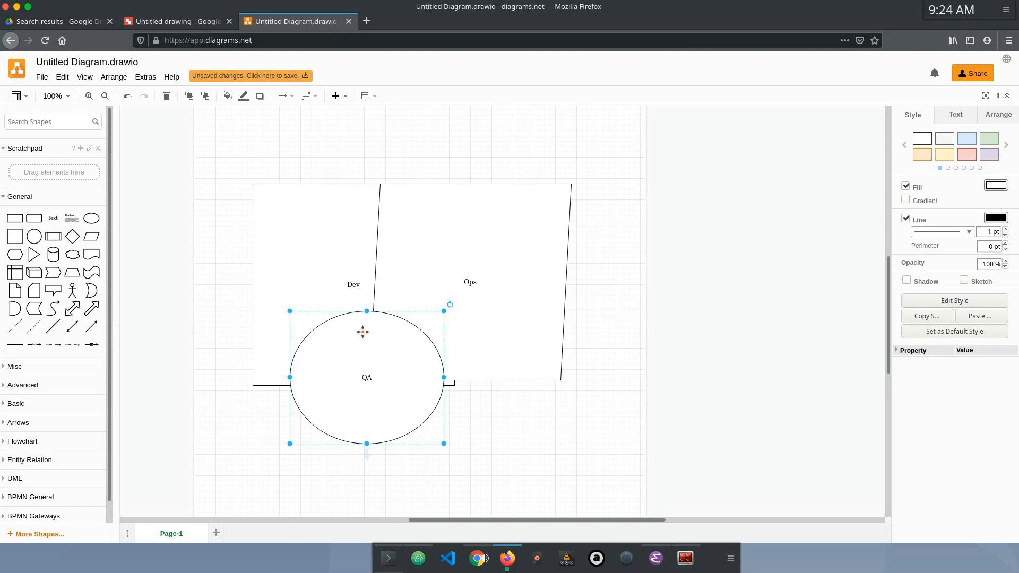
key("alt+Tab")
key("alt+Tab")
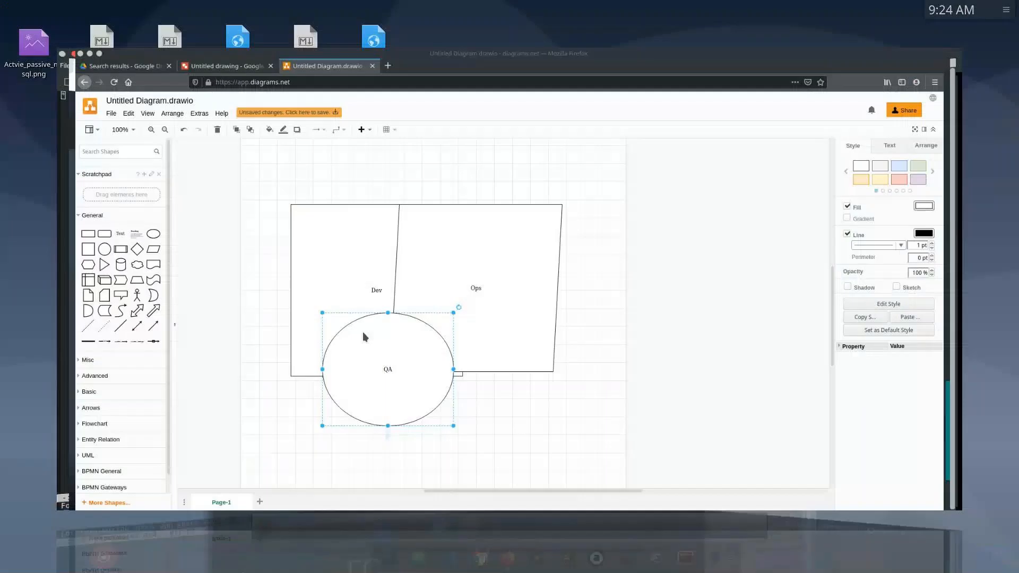
key("alt+Tab")
key("alt+Tab")
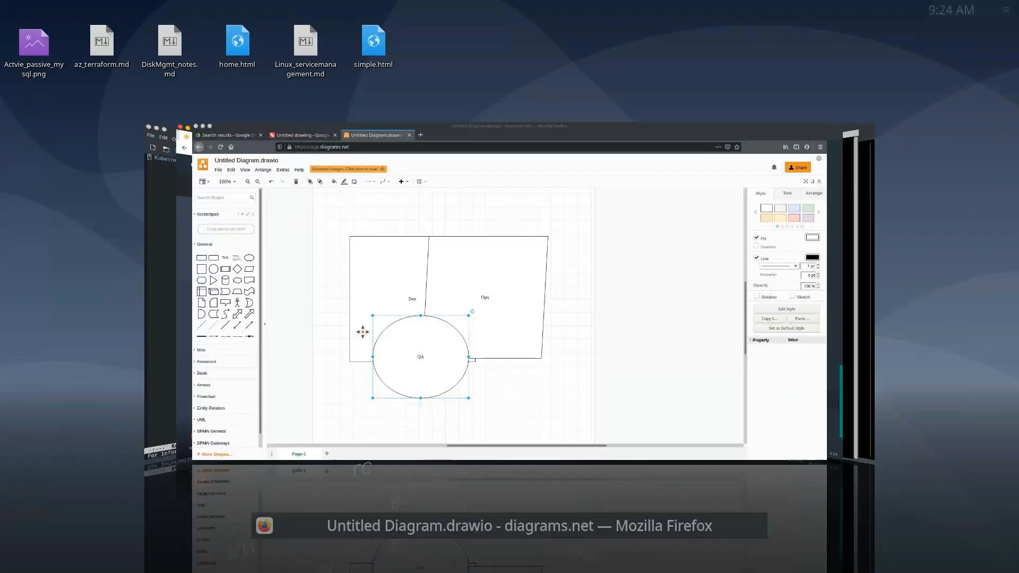
key("alt+Tab")
key("alt+Tab")
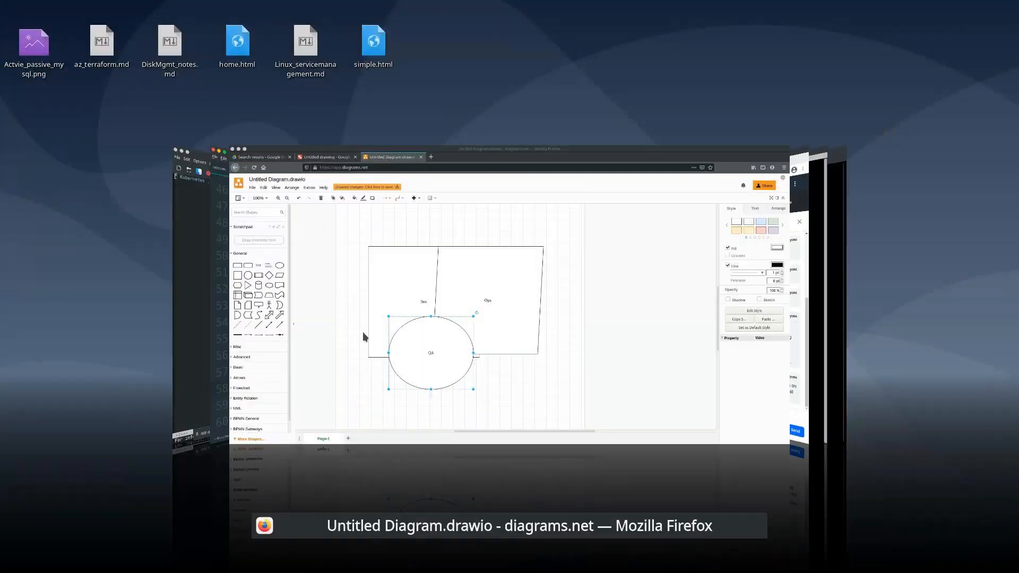
key("alt+Tab")
key("alt+Tab")
key("alt+Tab")
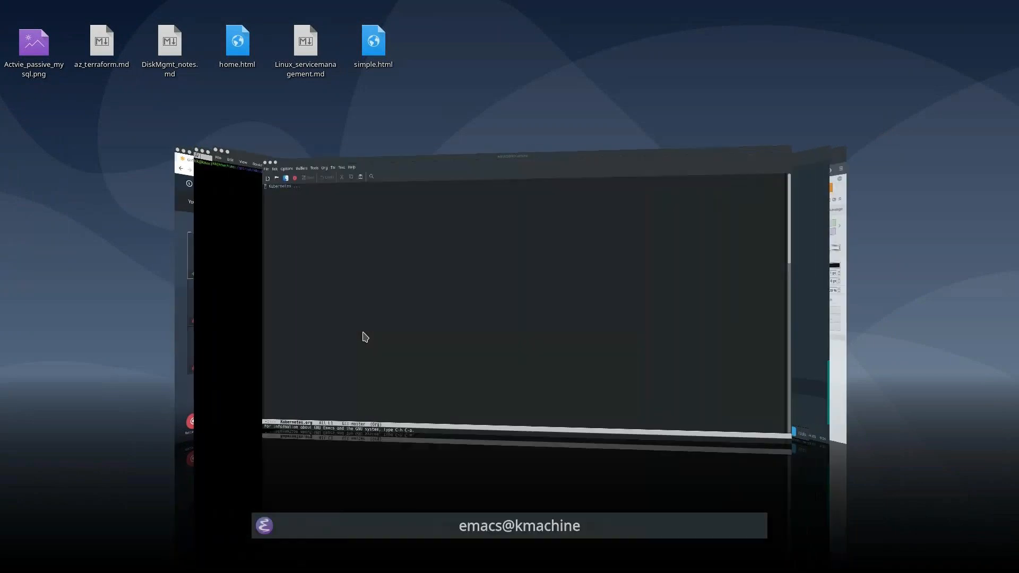
key("alt+Tab")
key("alt+Tab")
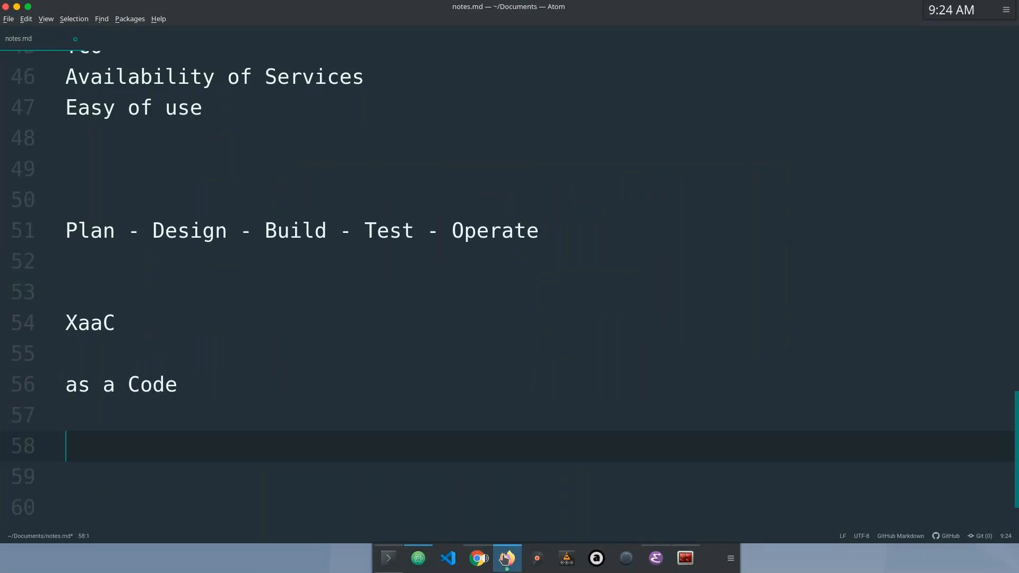
Step: Switch to the DevOps_with_Azure_March21 deck in Google Slides and start presenting from the "DevOps - Detailed view!" slide
left_click(506, 558)
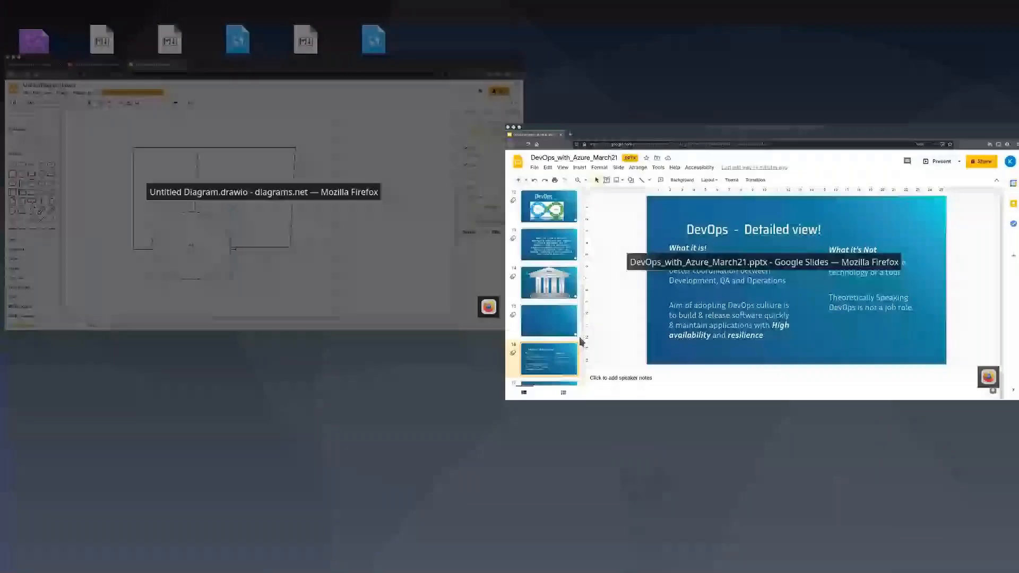
left_click(579, 337)
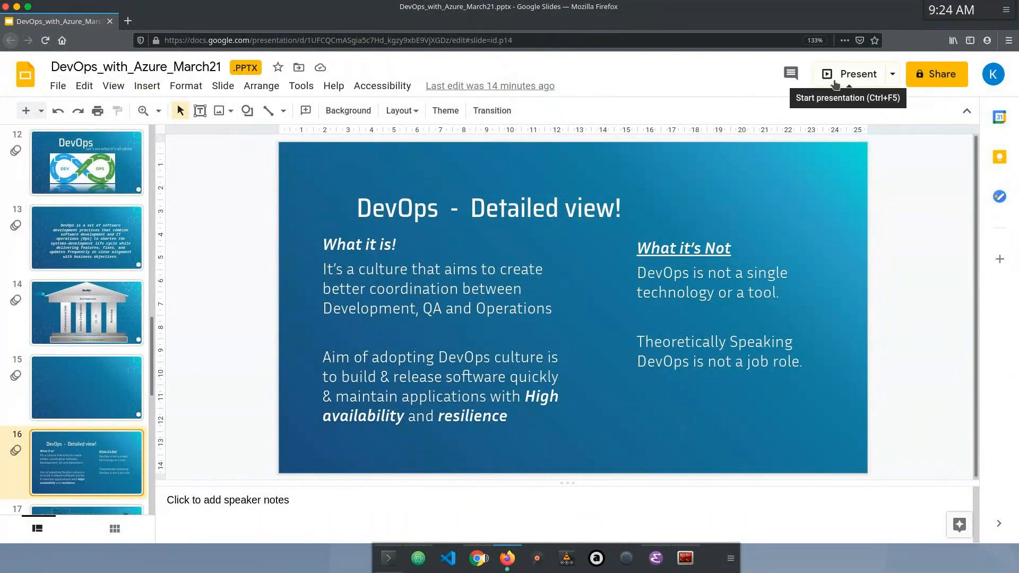
key("alt+Tab")
key("alt+Tab")
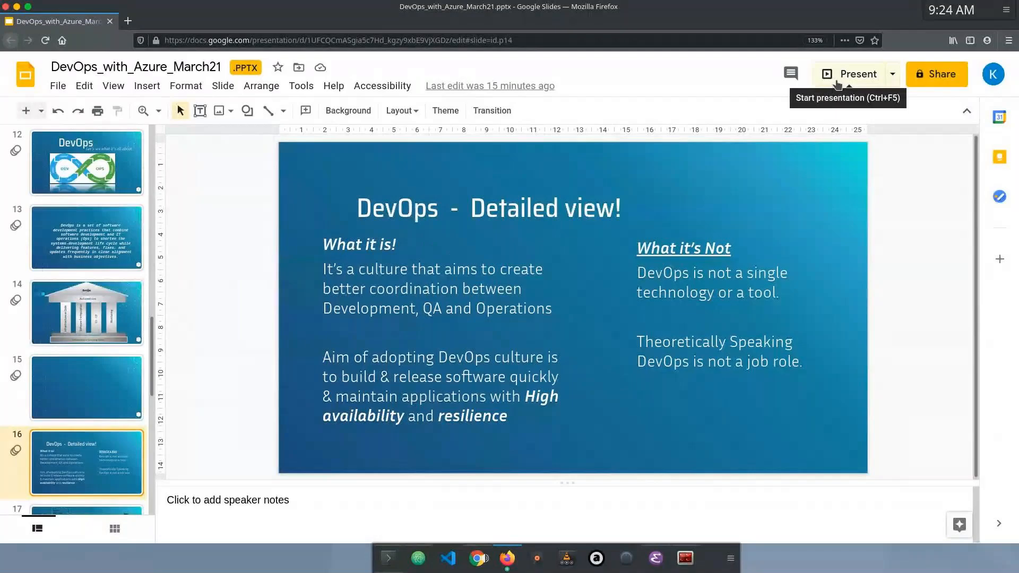
left_click(836, 79)
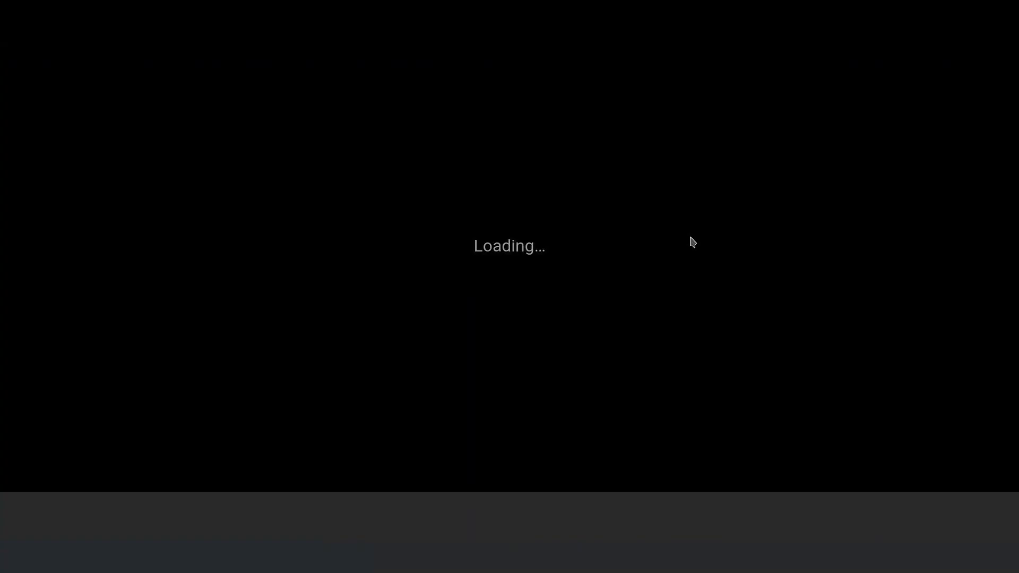